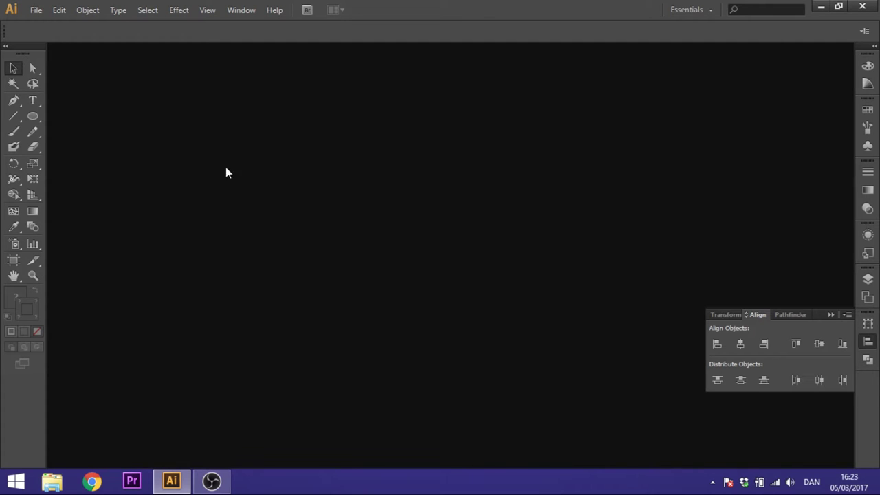
Open the New Document dialog with a 1920 × 1080 px artboard in Pixels.
click(36, 9)
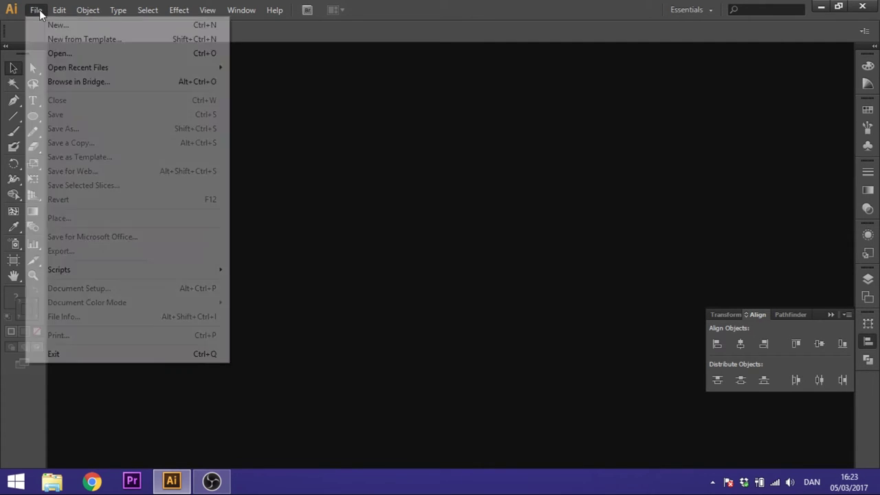
click(53, 28)
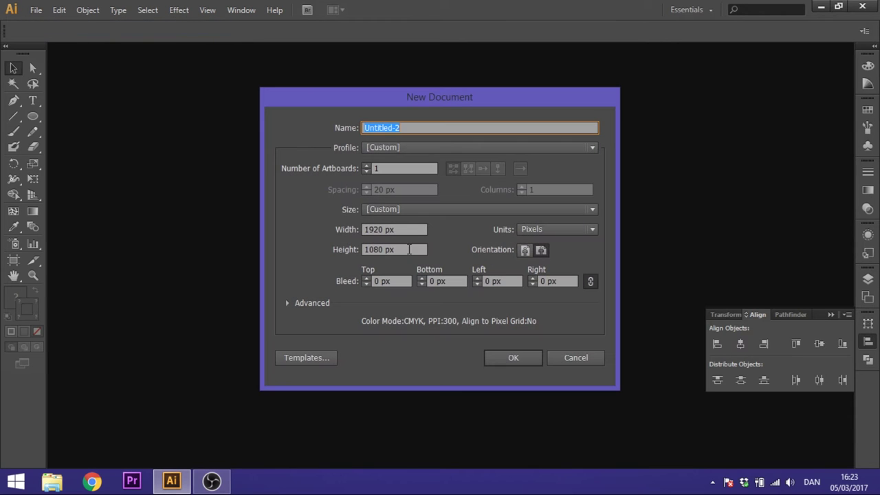
Create the blank 1920 × 1080 px document and show the grid over it.
click(513, 361)
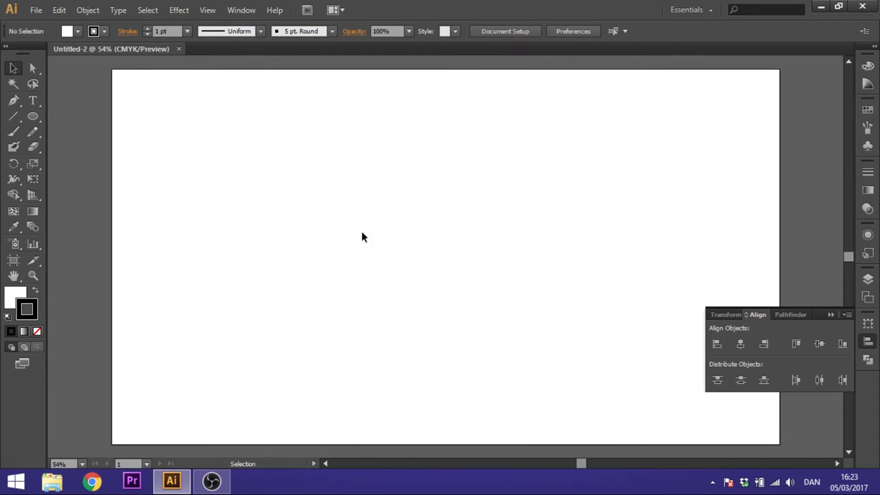
click(210, 11)
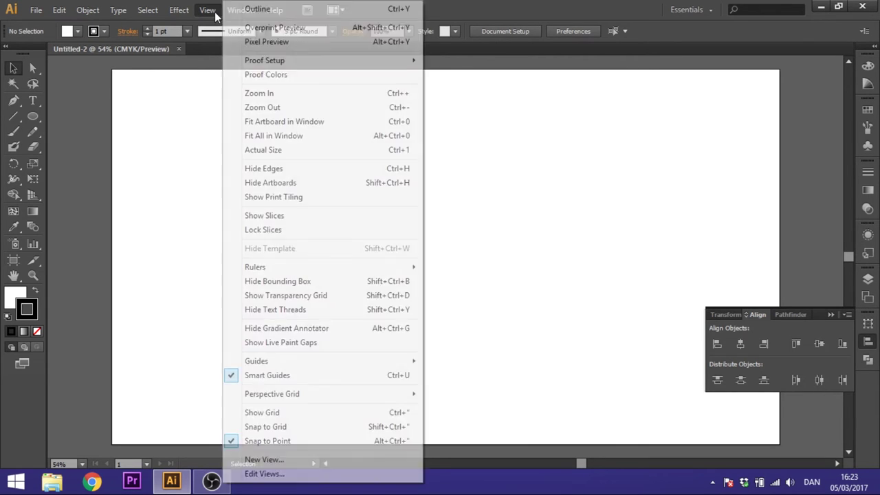
click(276, 414)
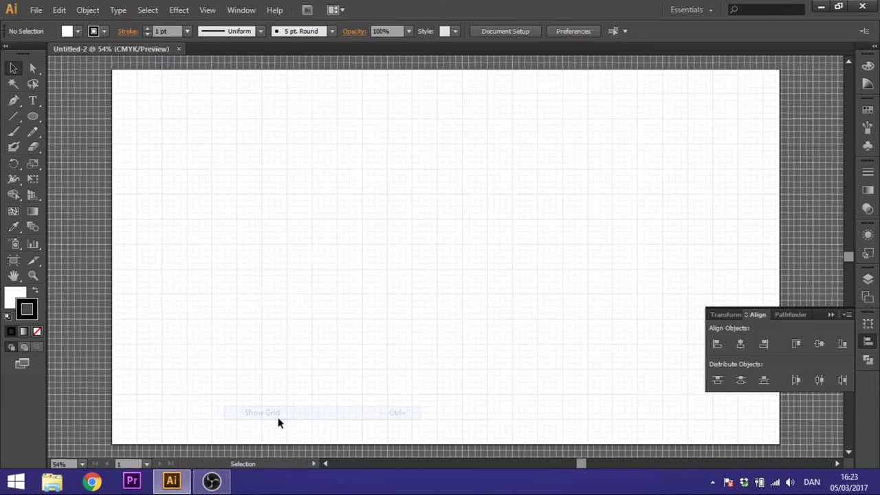
Turn on Snap to Grid and show the Pathfinder panel.
click(207, 11)
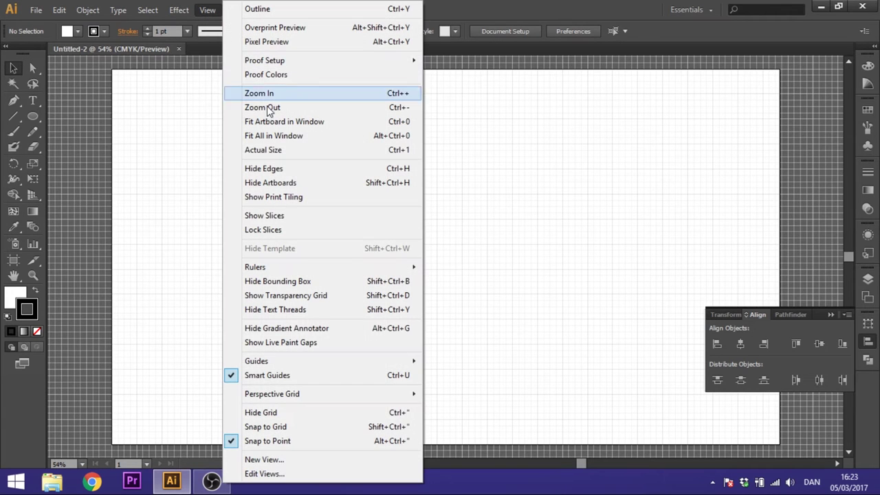
click(280, 427)
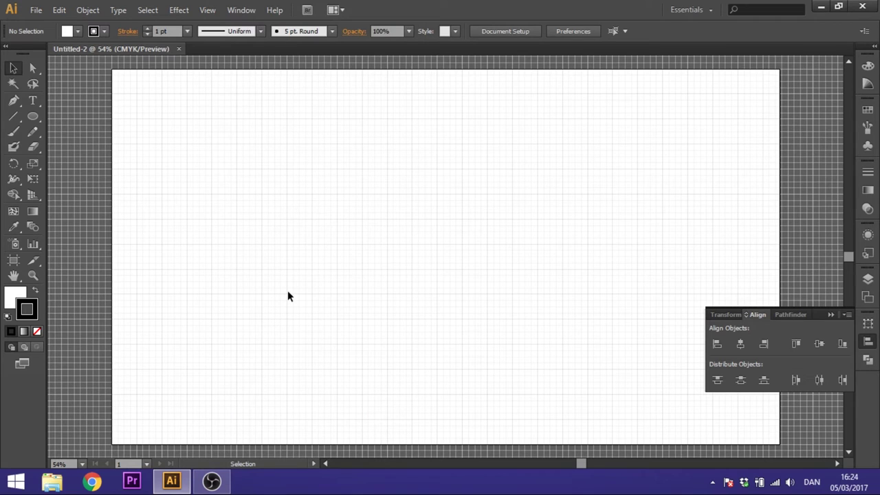
click(241, 11)
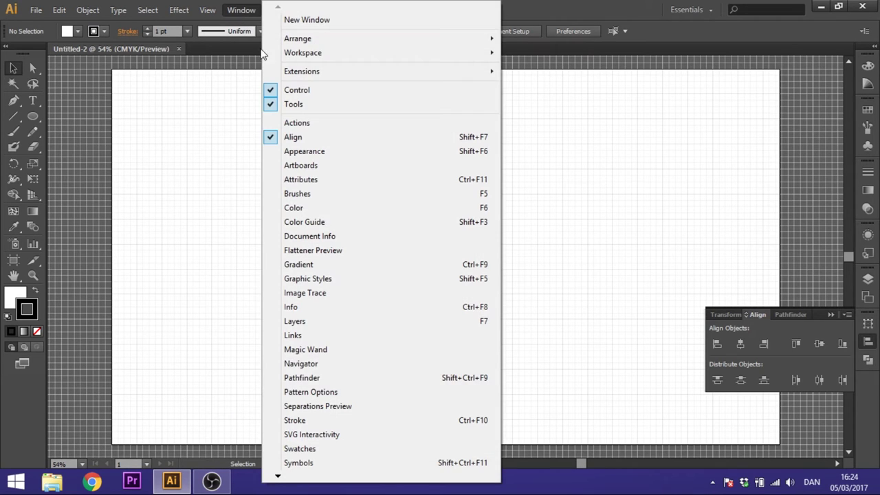
click(301, 380)
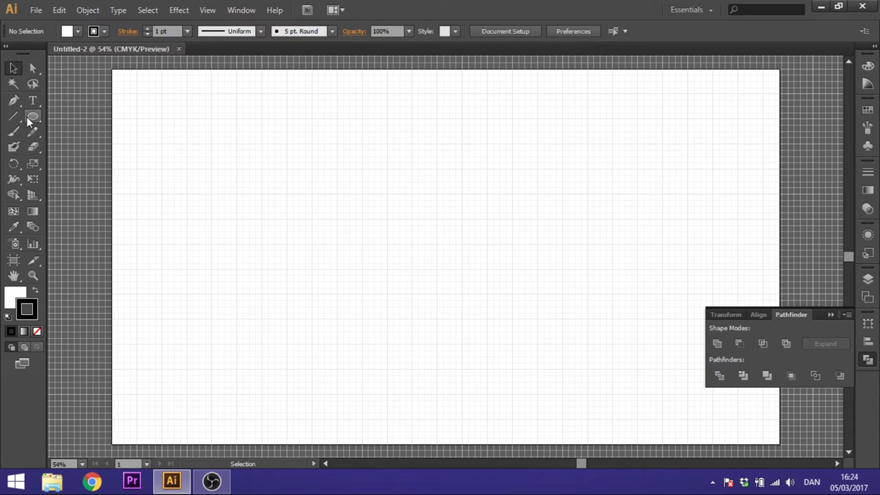
Zoom to 150% and draw two equal circles side by side near the artboard top.
click(32, 275)
click(460, 261)
click(444, 228)
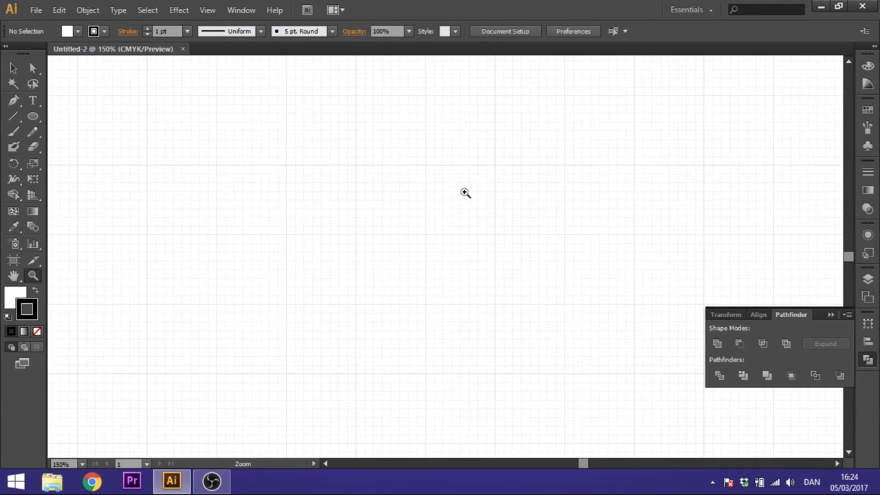
click(33, 118)
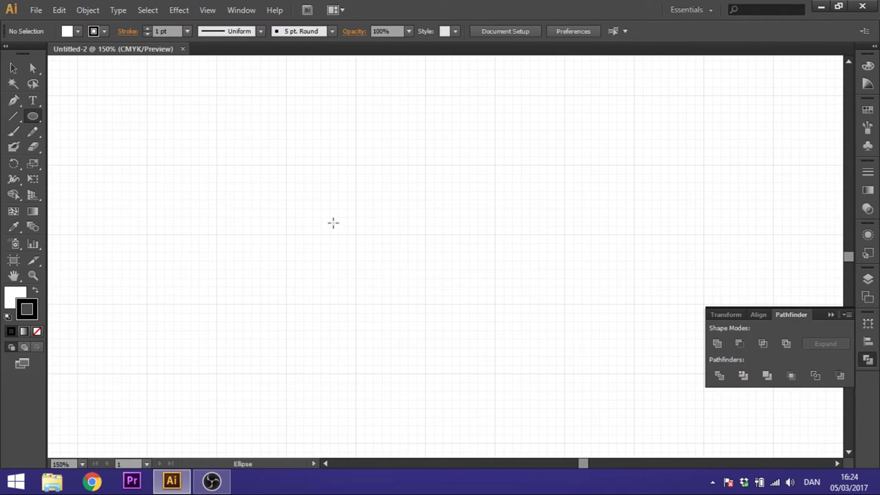
drag(425, 95, 499, 162)
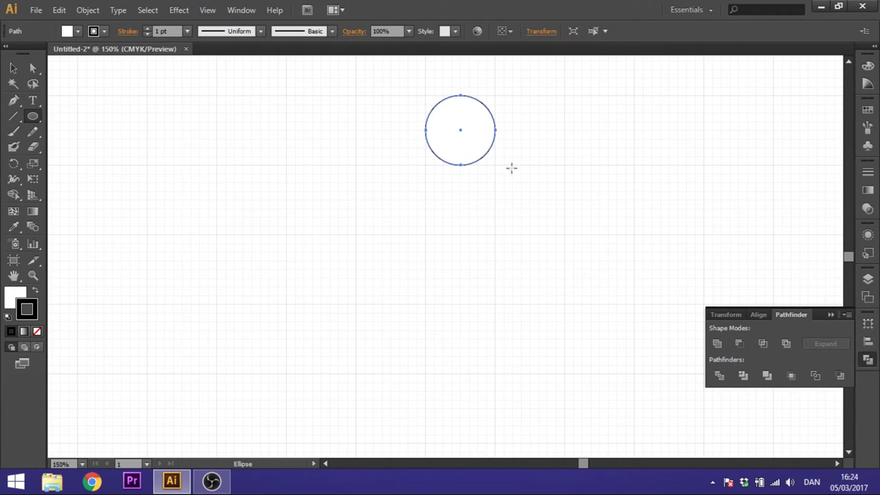
drag(496, 94, 567, 161)
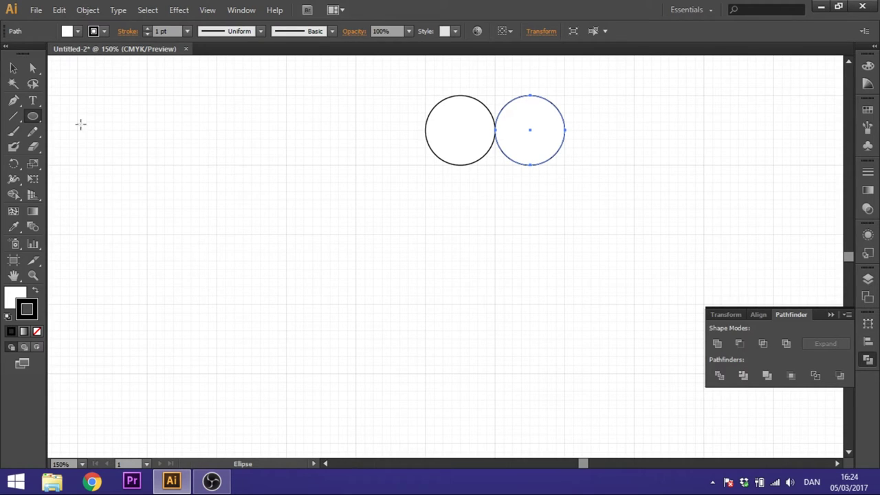
Nudge the right circle left so it overlaps the first, then select both circles.
click(13, 68)
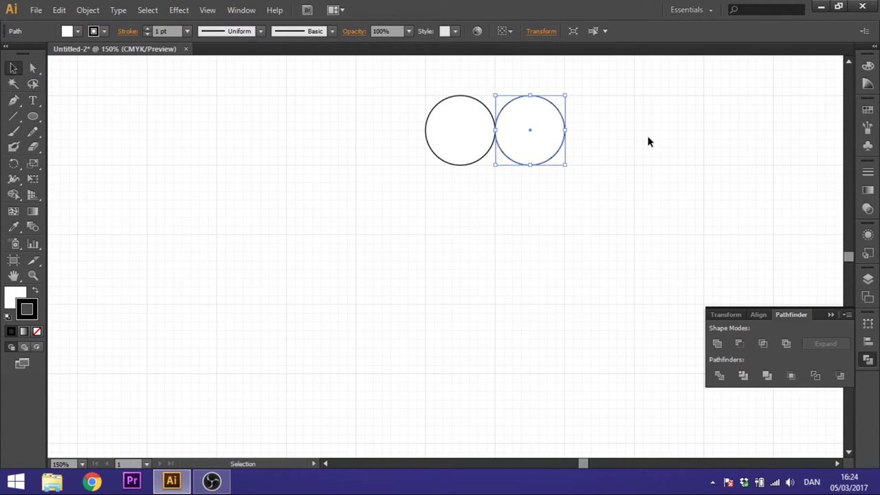
key(Left)
key(Left)
key(Left)
key(Left)
key(Left)
key(Left)
key(Left)
key(Left)
key(Left)
key(Left)
key(Left)
key(Left)
key(Left)
key(Left)
key(Left)
key(Left)
key(Left)
key(Left)
key(Left)
key(Left)
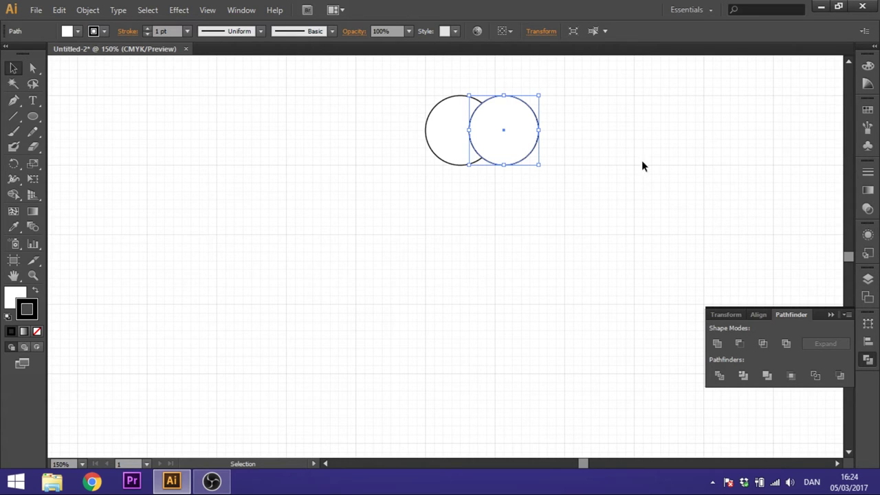
drag(646, 106, 464, 153)
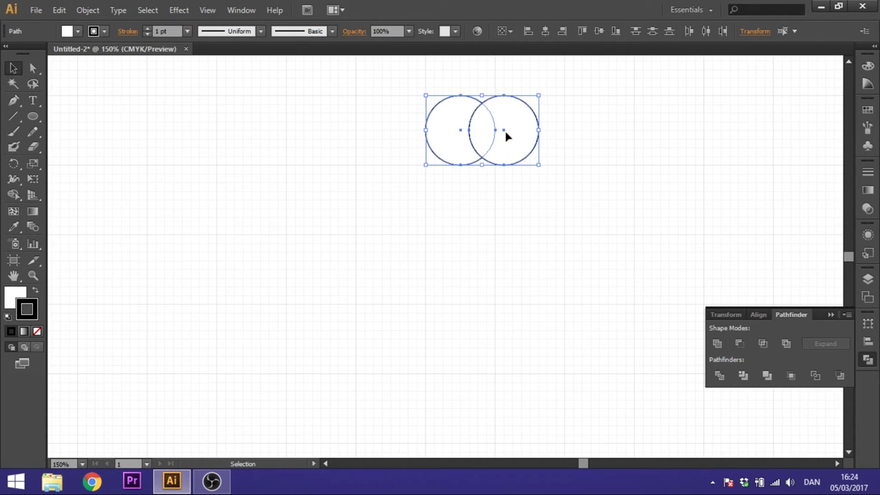
Intersect the circles into a lens-shaped leaf and tilt it about 35° clockwise.
click(765, 345)
click(625, 95)
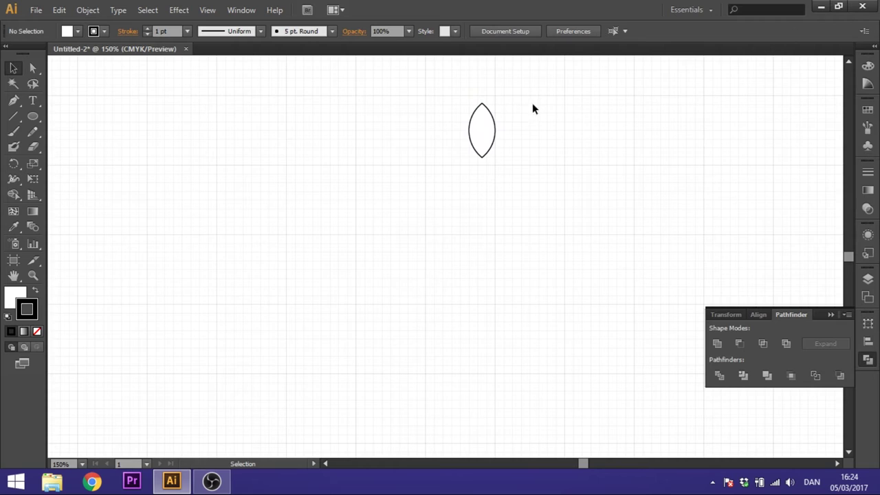
click(477, 156)
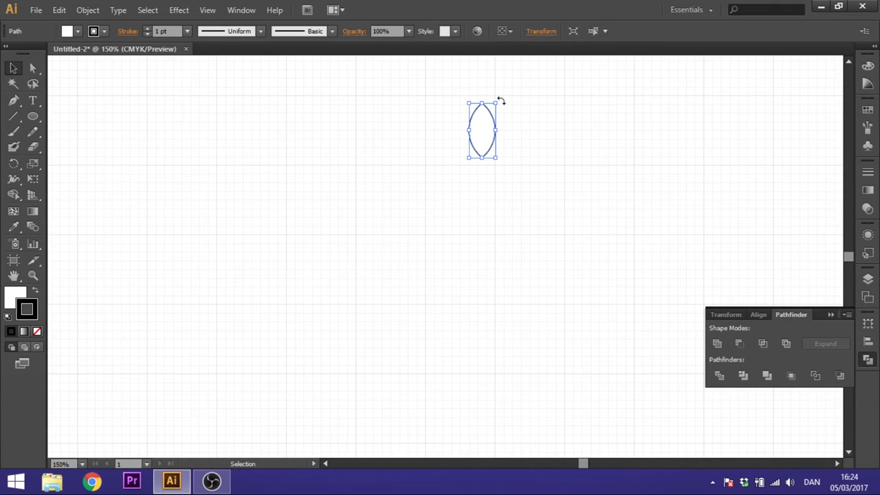
drag(501, 102, 527, 126)
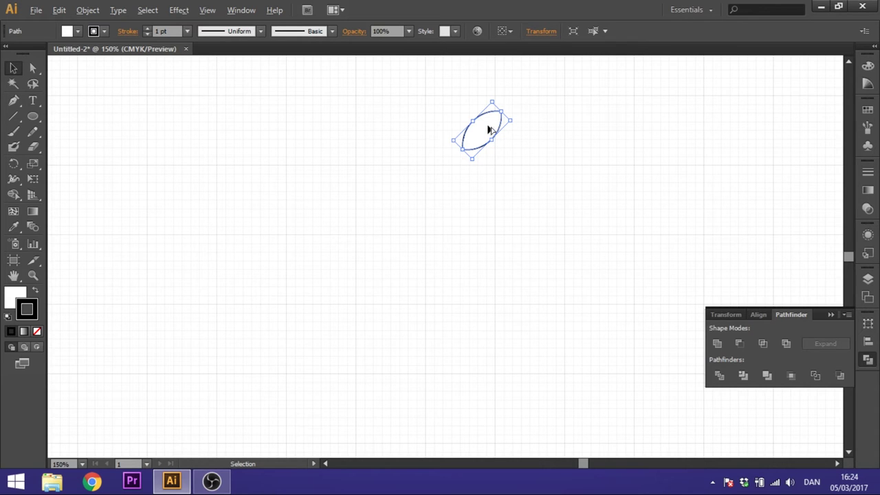
Duplicate the leaf to the left, rotate it to mirror the first, and nudge it right.
drag(489, 131, 436, 125)
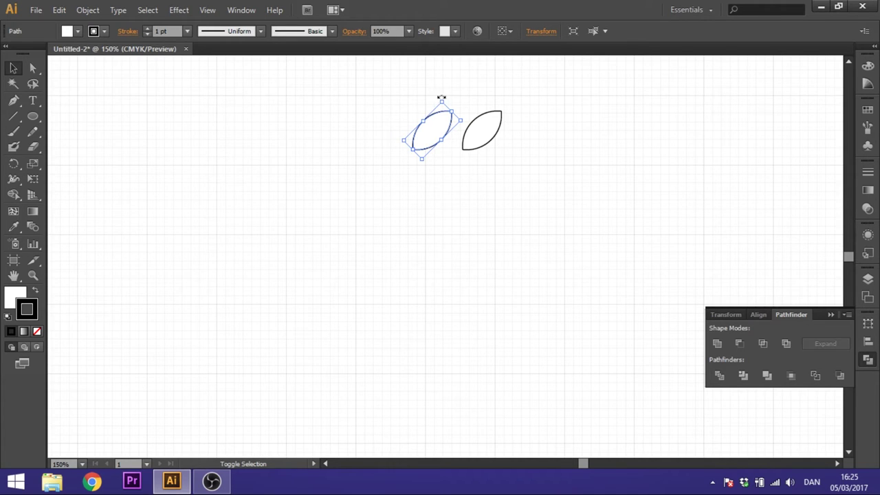
drag(441, 99, 381, 108)
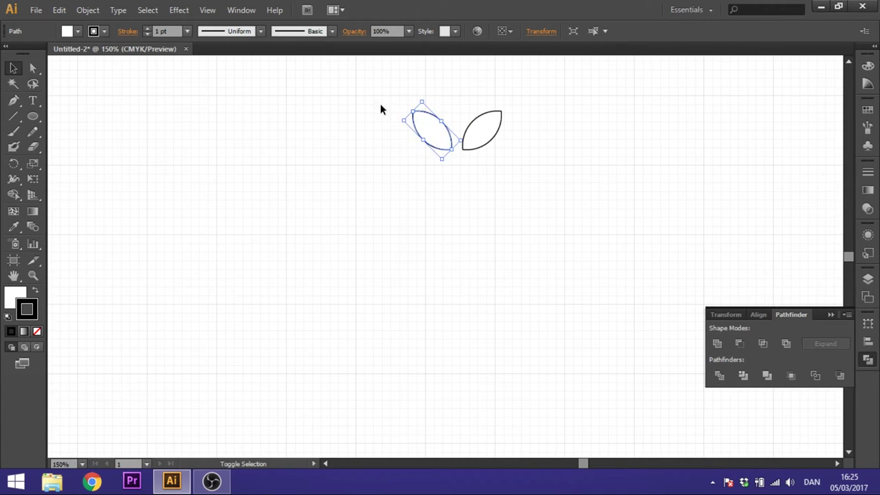
click(535, 128)
click(420, 141)
key(Right)
key(Right)
key(Right)
key(Right)
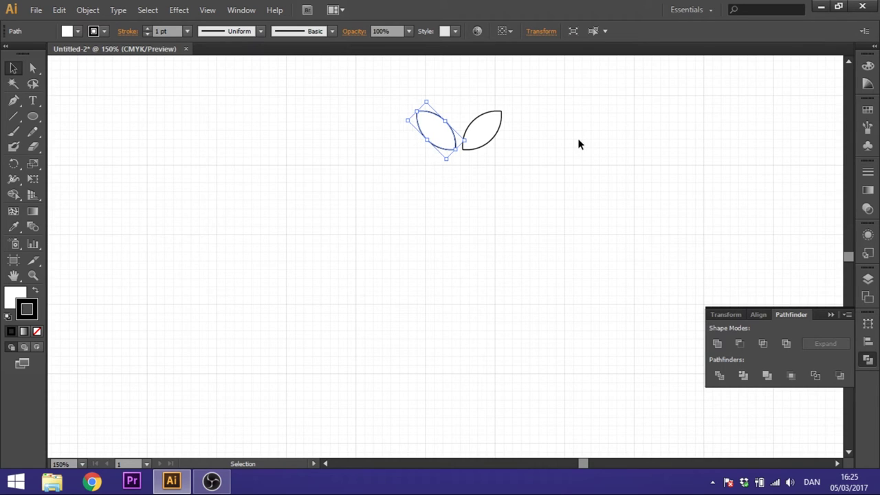
scroll(578, 141, up, 5)
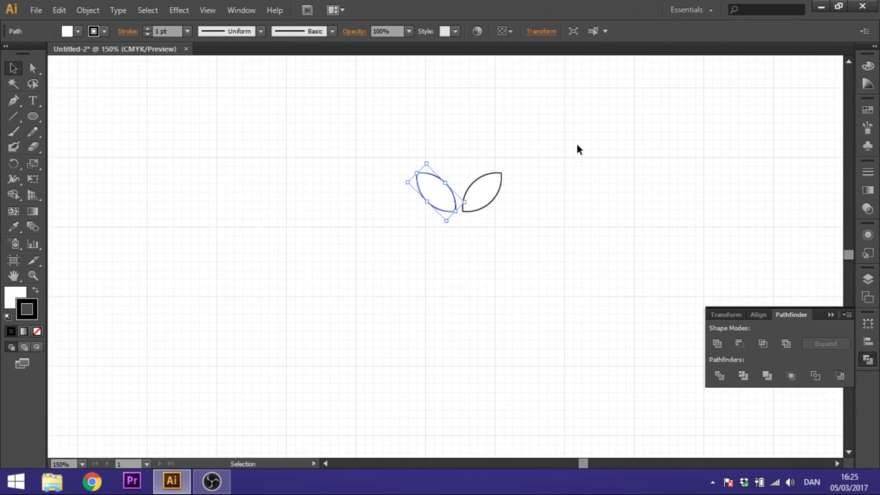
Duplicate the two-leaf pair straight upward above the original.
click(571, 238)
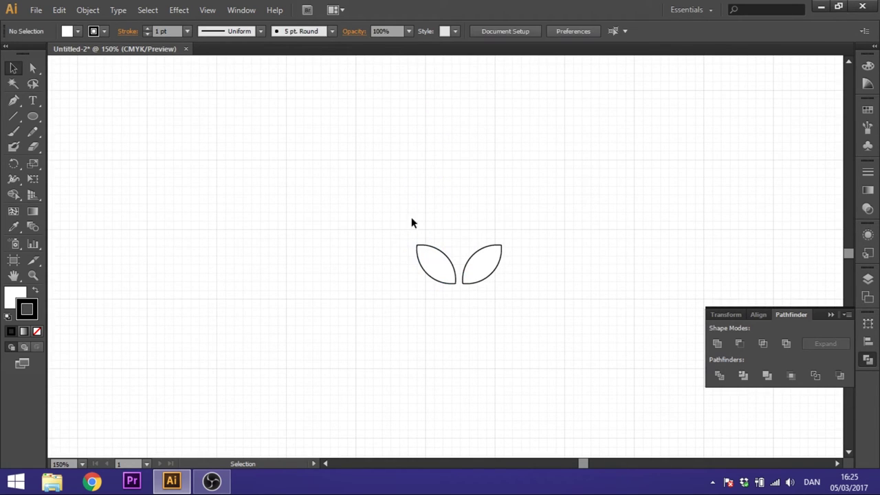
drag(393, 237, 582, 297)
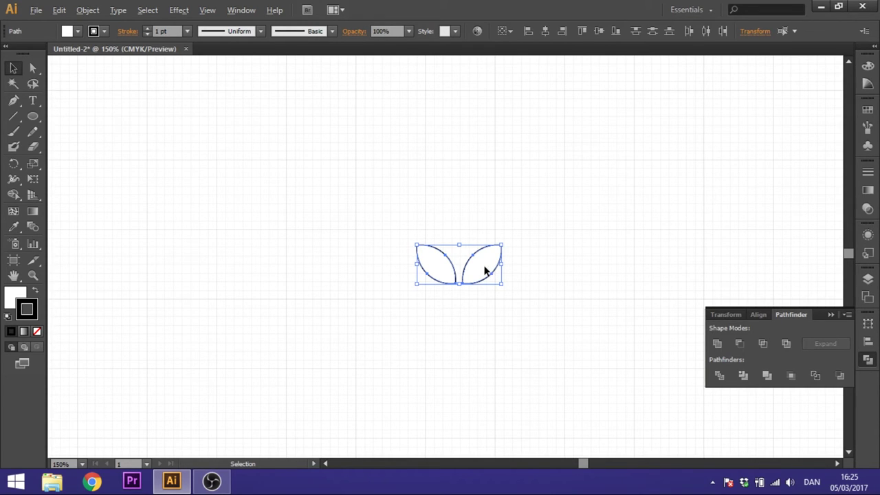
drag(485, 271, 485, 228)
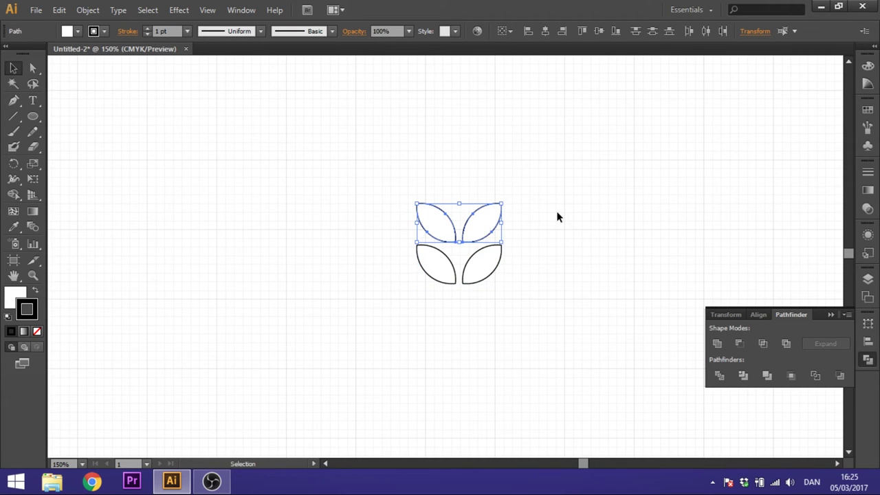
Repeat the upward copy with Ctrl+D to stack the stem to eight leaf pairs.
scroll(557, 217, up, 3)
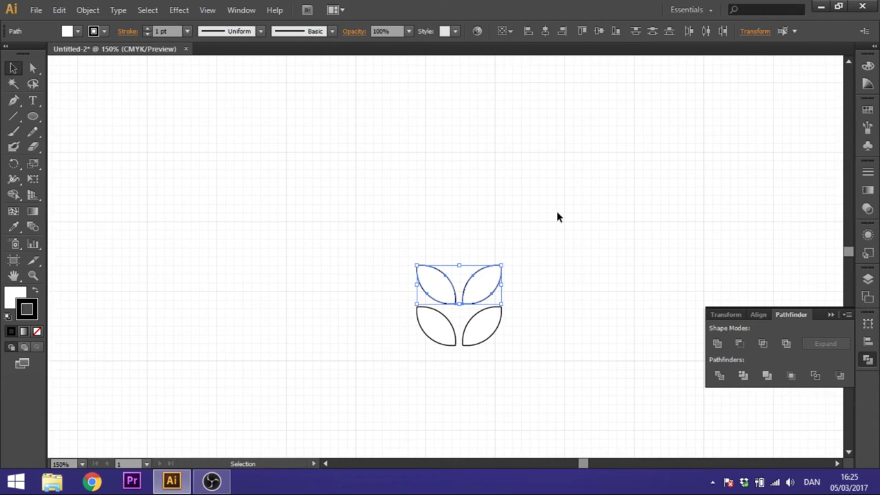
scroll(557, 217, up, 1)
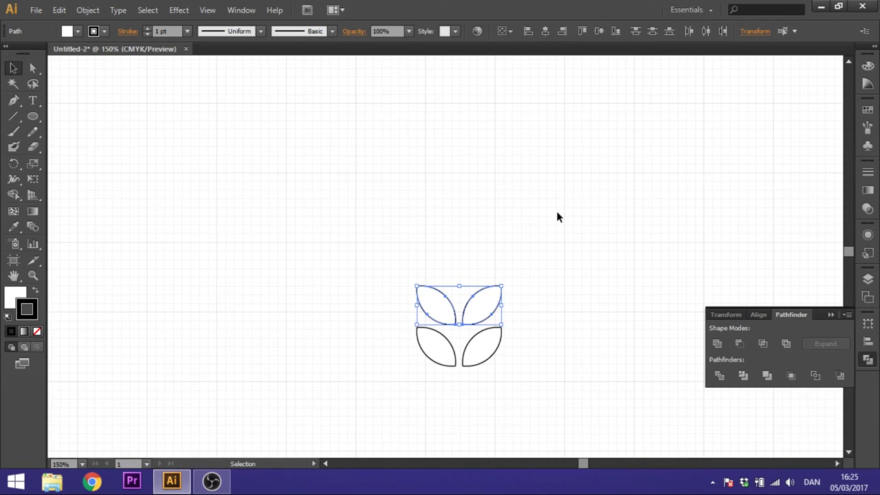
key(ctrl+d)
key(ctrl+d)
key(ctrl+d)
key(ctrl+d)
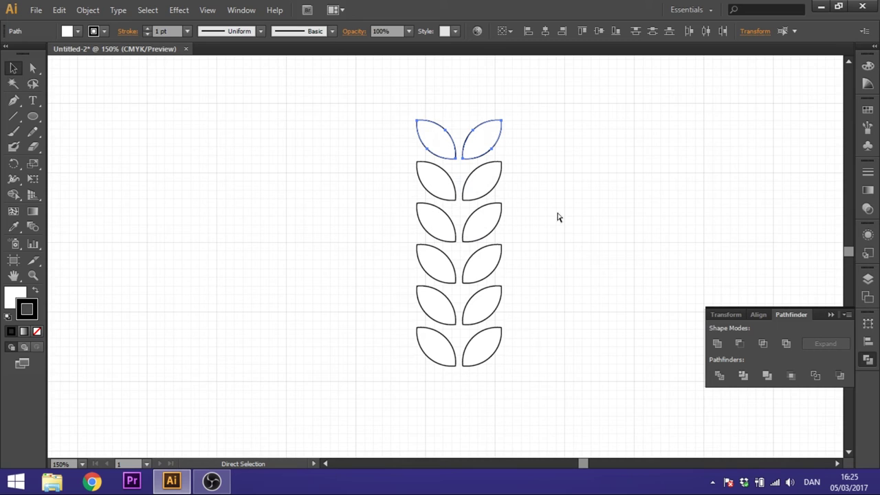
key(ctrl+d)
key(ctrl+d)
scroll(557, 217, up, 2)
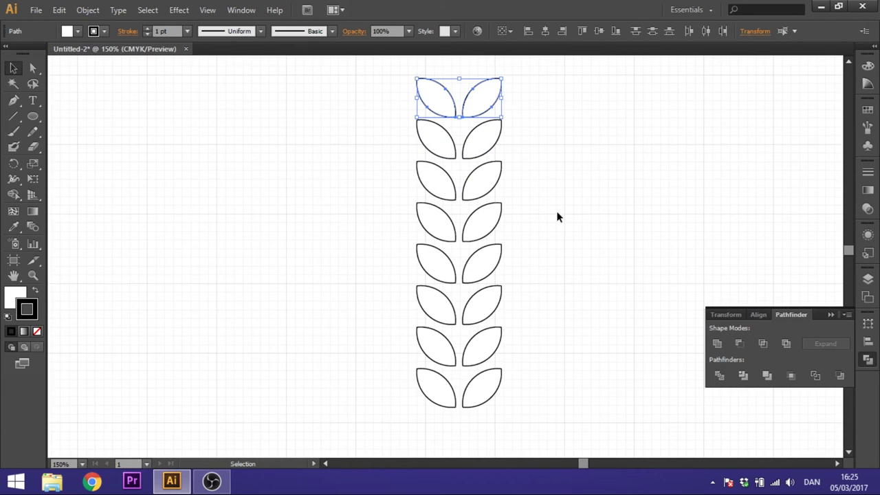
scroll(557, 217, up, 1)
click(32, 275)
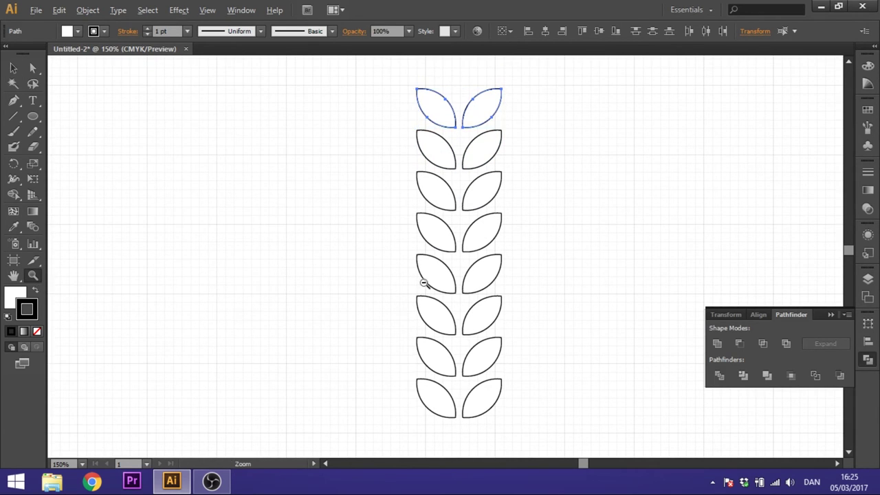
Zoom out to 100%, copy the top-right leaf upward, and set it upright over the stem as the tip.
alt+click(424, 282)
scroll(540, 268, up, 1)
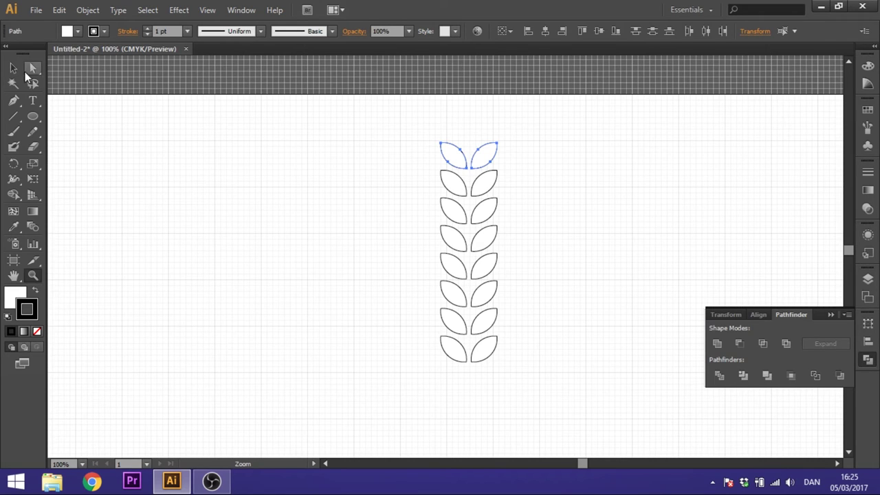
click(13, 68)
click(510, 169)
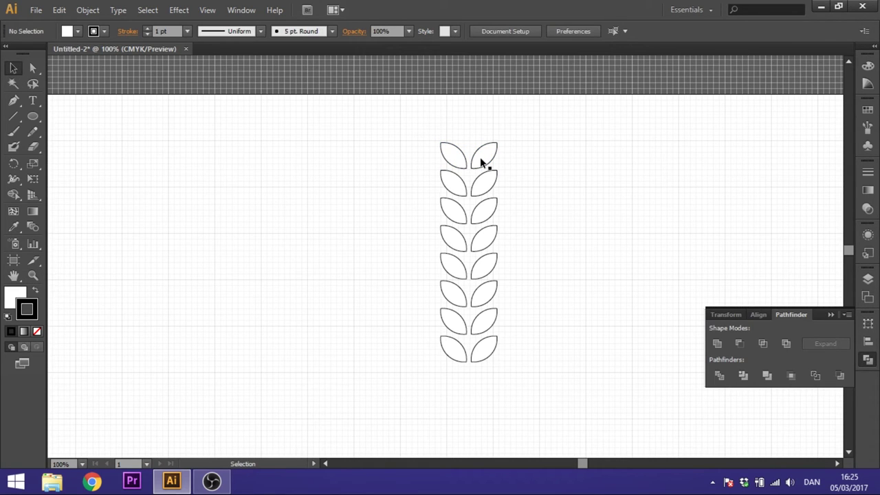
click(482, 158)
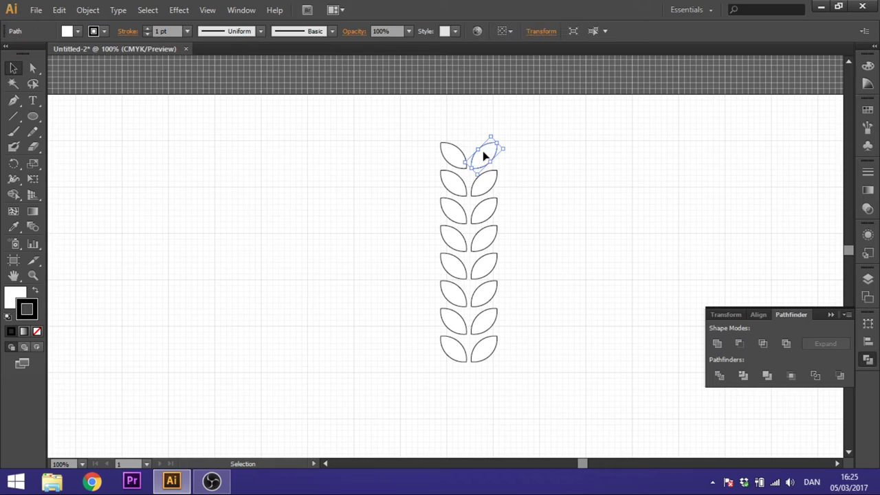
drag(486, 158, 513, 94)
drag(486, 132, 466, 129)
click(552, 124)
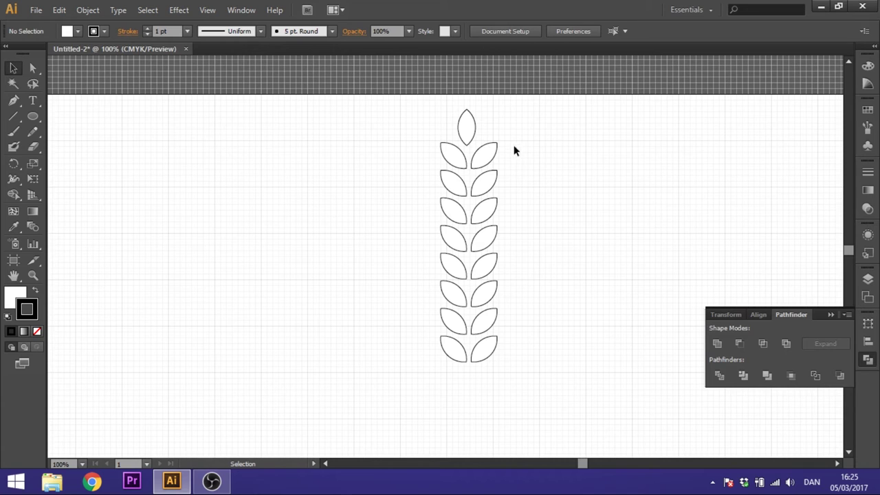
Centre the tip leaf over the top pair with Align's Horizontal Distribute Center.
drag(536, 154, 430, 127)
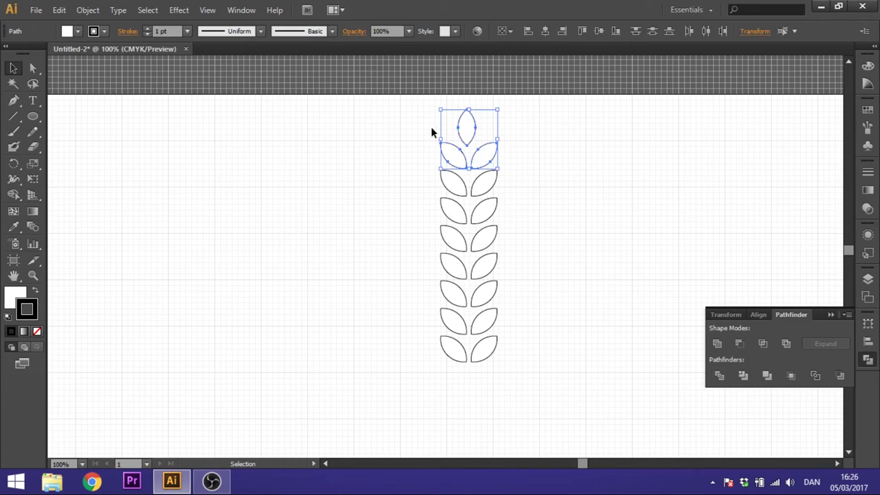
click(760, 316)
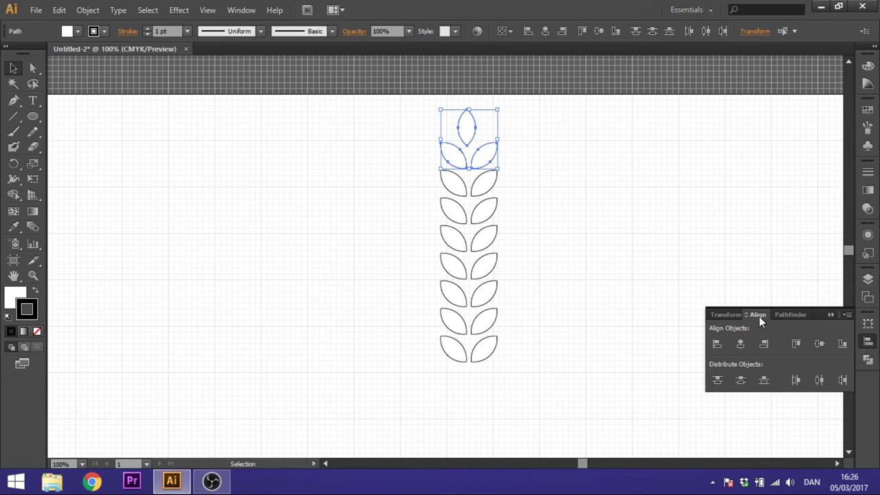
click(821, 381)
Nudge the tip leaf down slightly so it sits closer to the top pair.
click(558, 137)
click(476, 130)
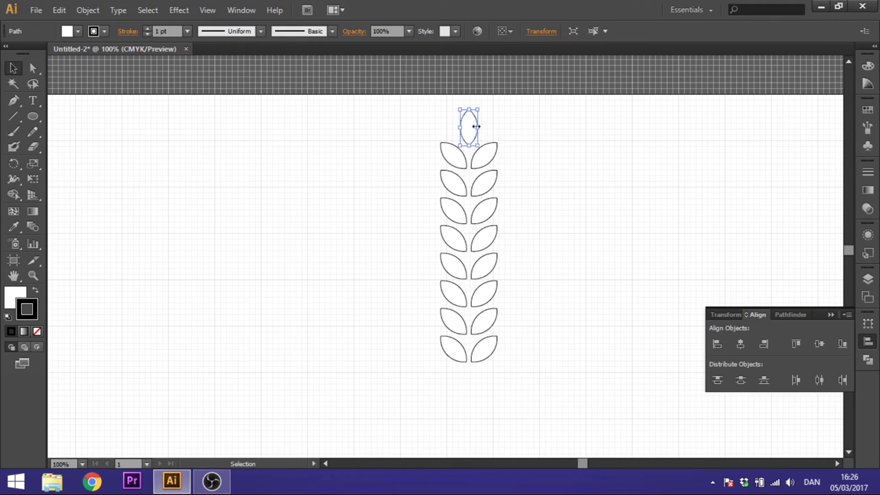
key(Down)
click(524, 159)
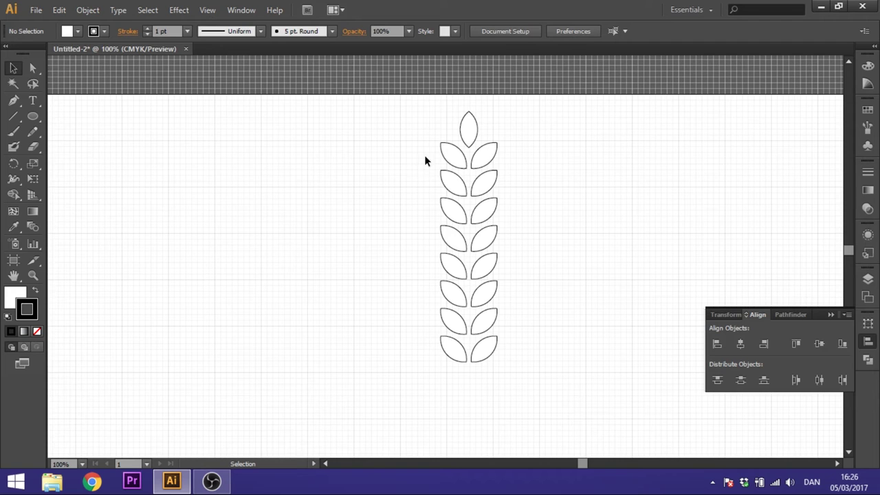
Zoom out to 66.67% and move the whole branch left and down on the artboard.
drag(414, 148, 519, 372)
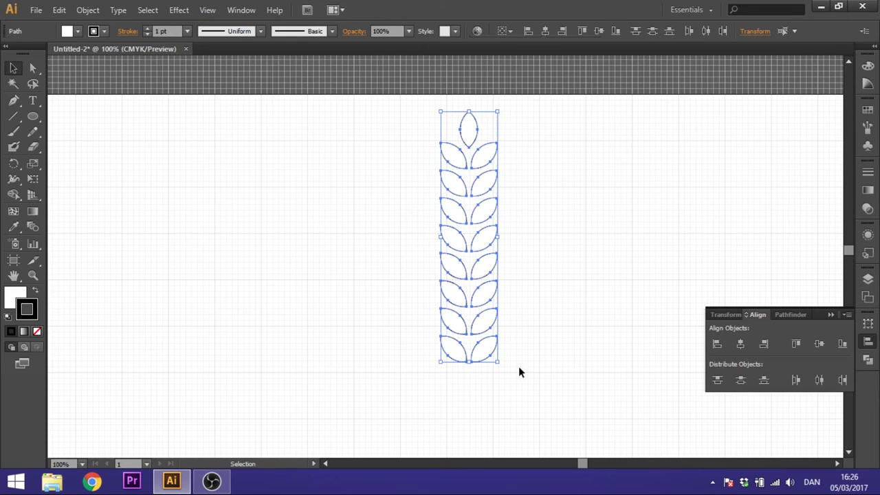
click(32, 275)
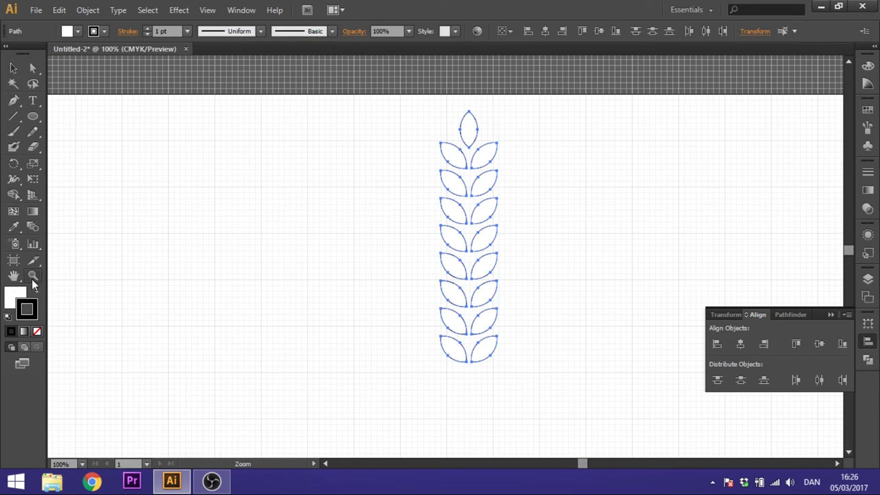
alt+click(352, 288)
click(13, 68)
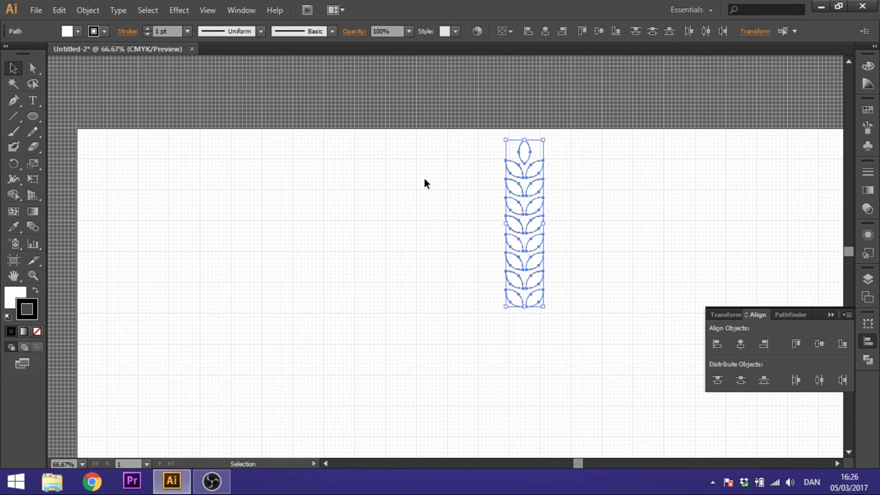
drag(517, 172, 377, 249)
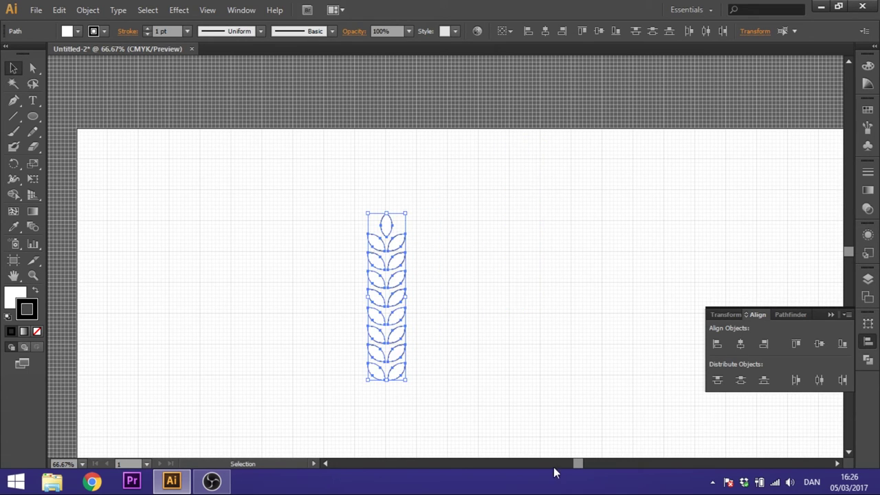
drag(577, 465, 581, 469)
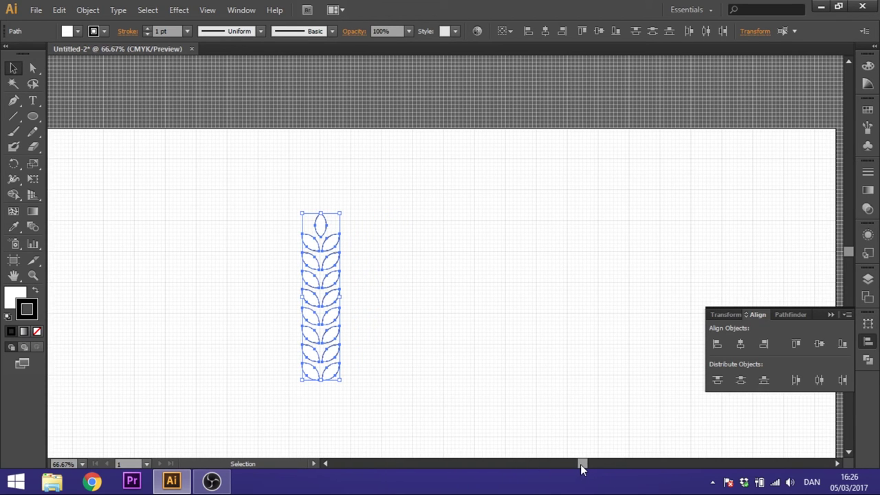
click(406, 301)
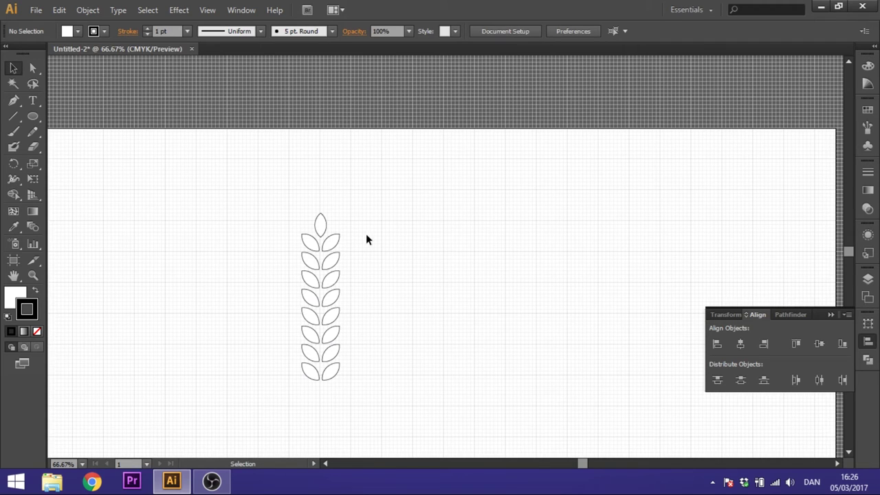
Fill all the leaves solid black with stroke None, and group them into one object.
drag(354, 207, 290, 391)
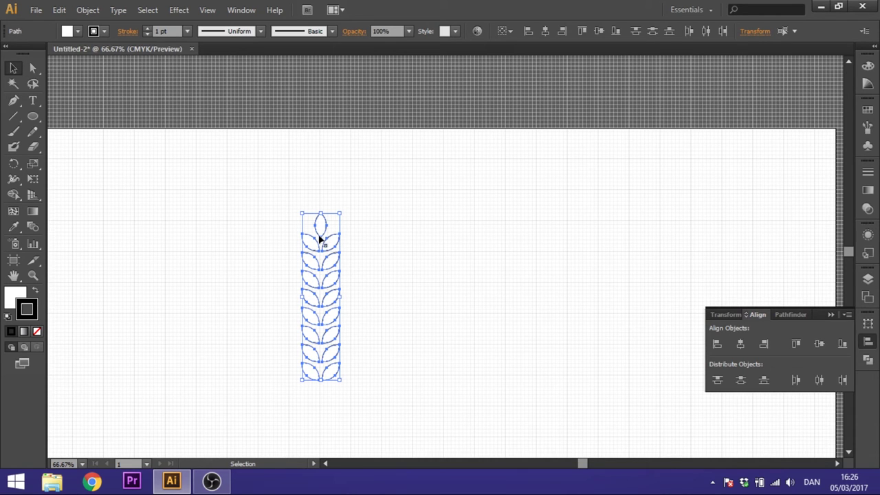
click(35, 290)
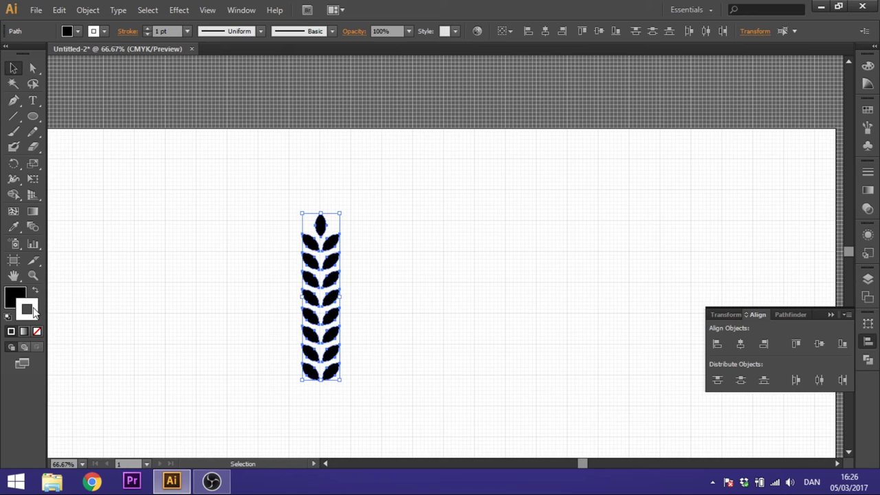
click(38, 334)
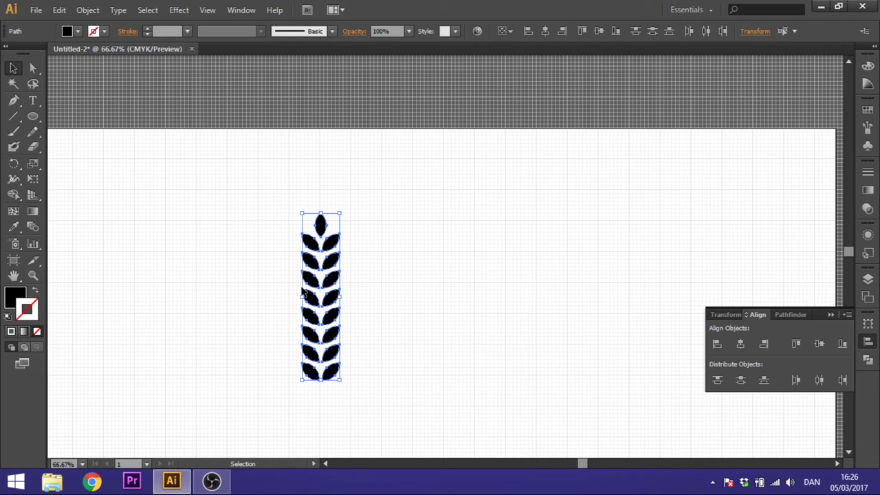
click(278, 253)
drag(273, 211, 370, 388)
right_click(331, 249)
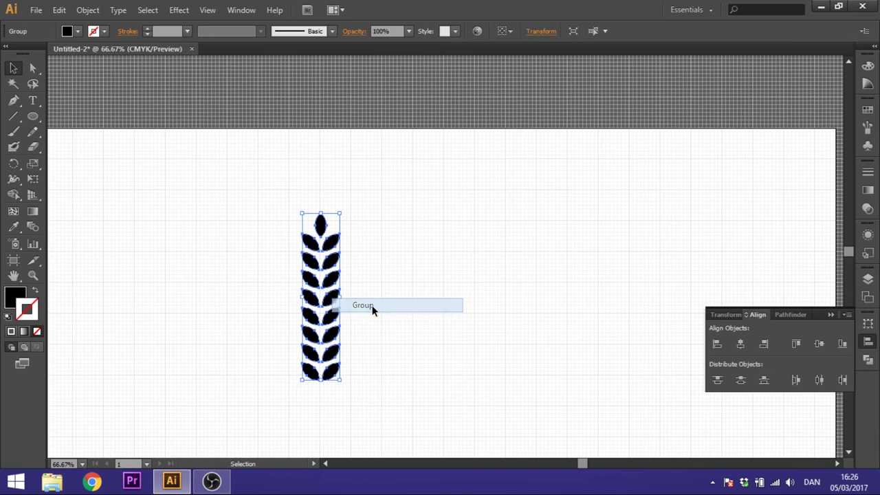
click(371, 253)
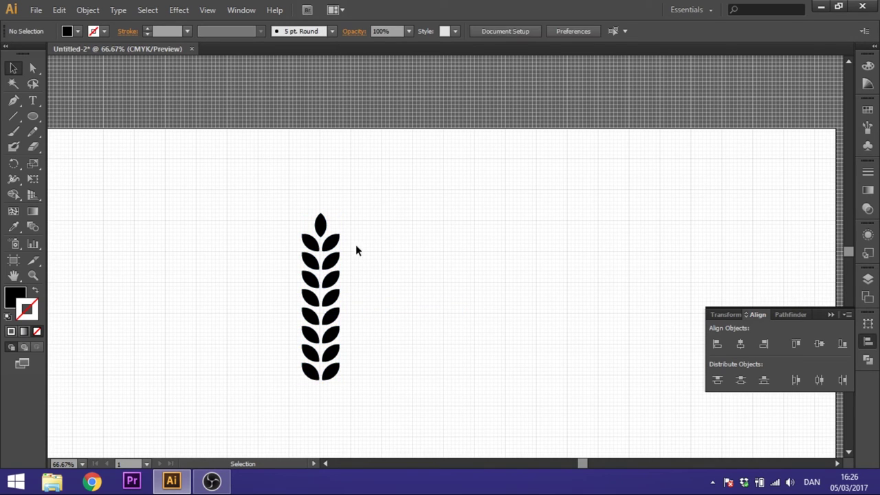
Alt-drag a copy of the wheat stem group to the right, then reselect the original left stem.
click(331, 248)
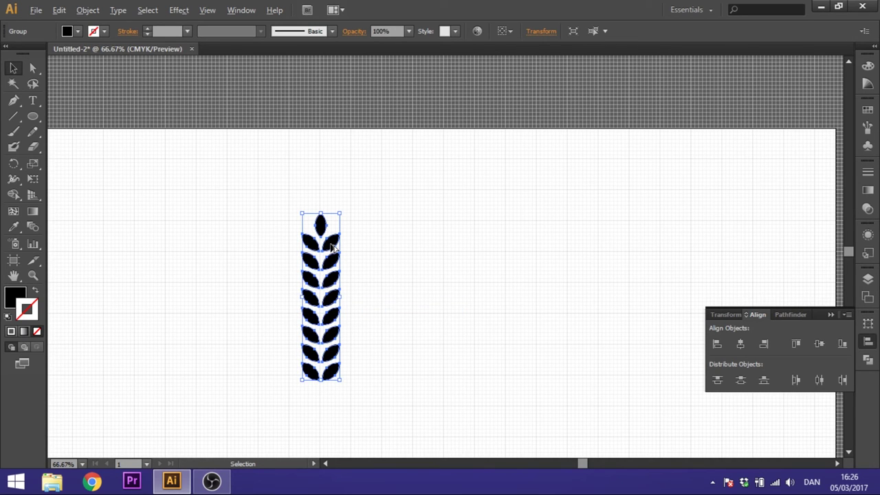
drag(331, 247, 460, 248)
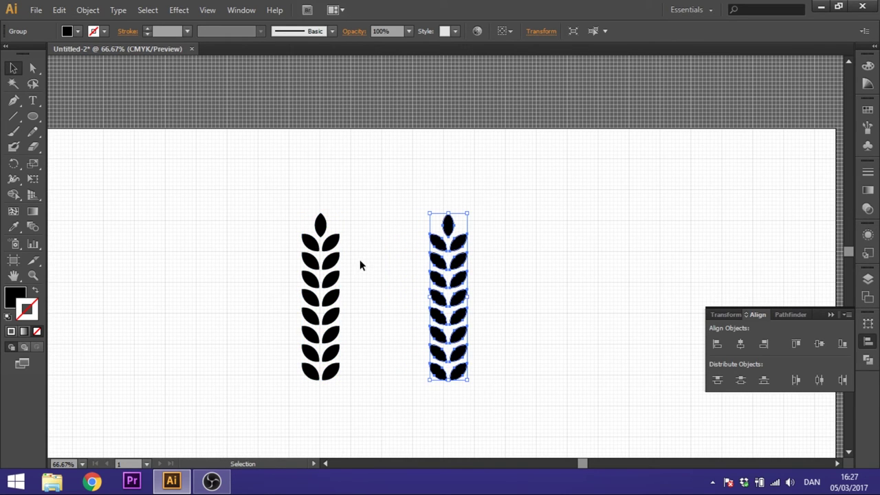
click(333, 248)
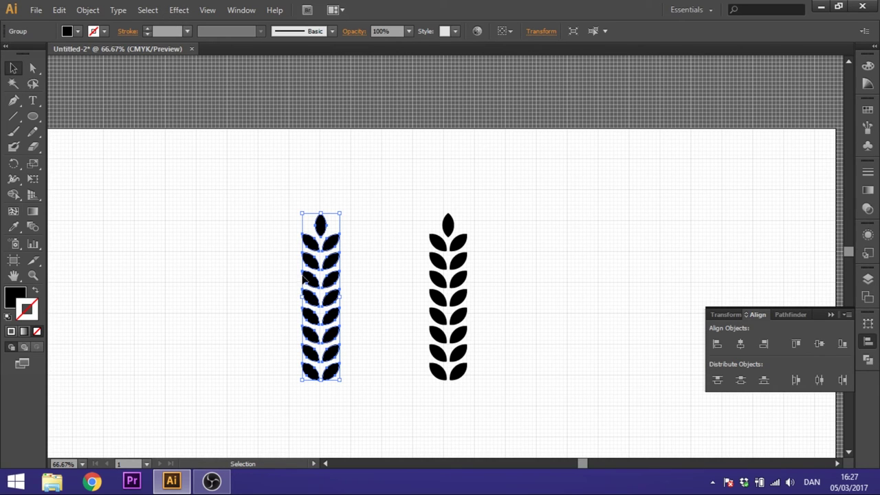
Apply Effect > Warp > Arc to the left stem: Vertical, Bend 60%, with Preview on.
click(184, 11)
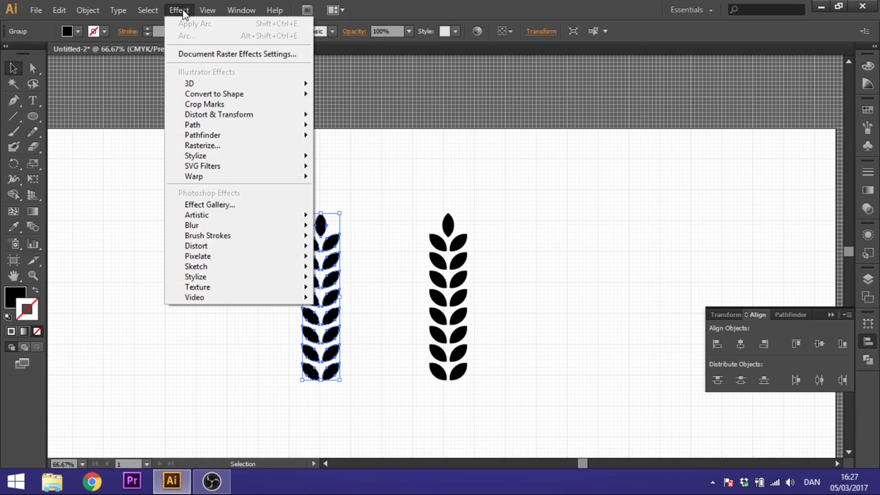
mouse_move(269, 176)
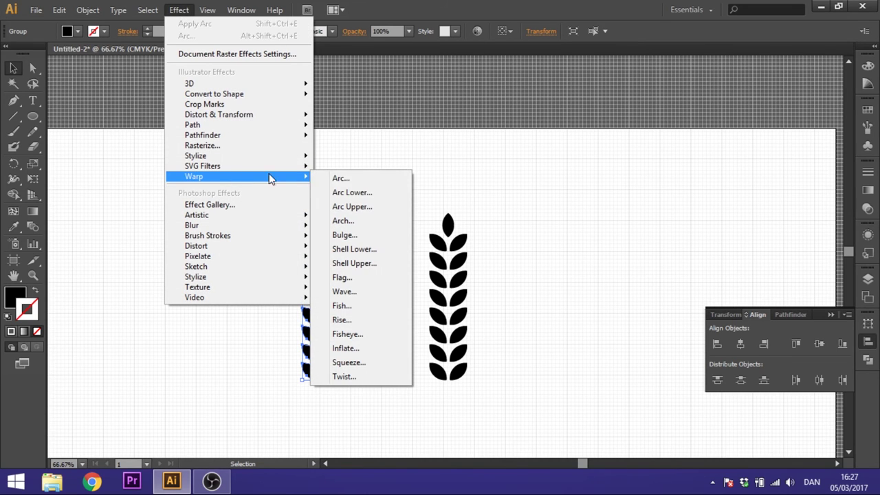
click(342, 180)
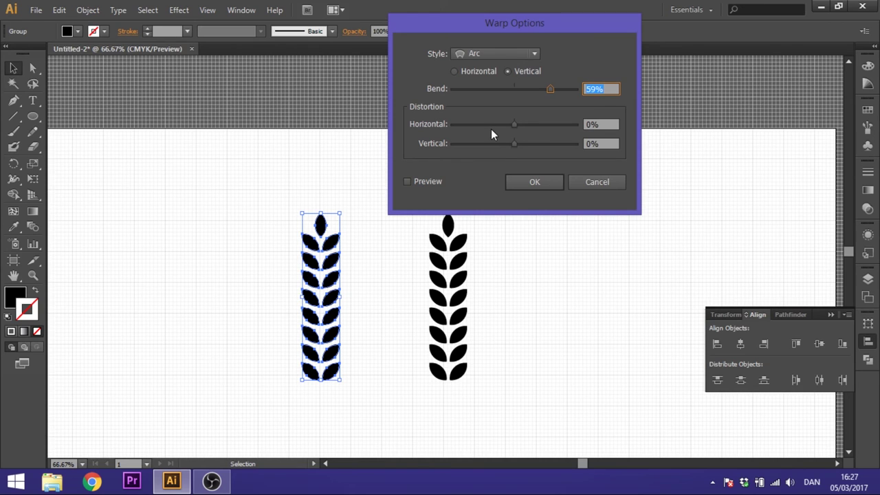
click(407, 181)
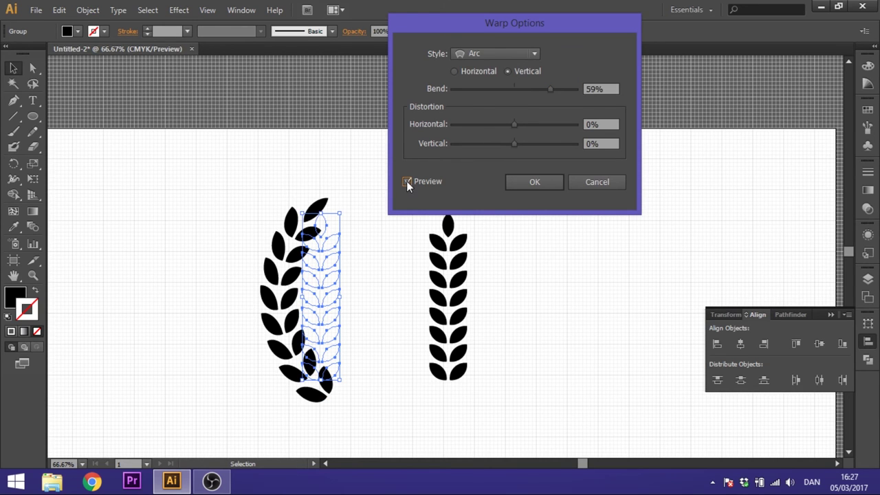
drag(615, 89, 564, 93)
text(60)
click(530, 182)
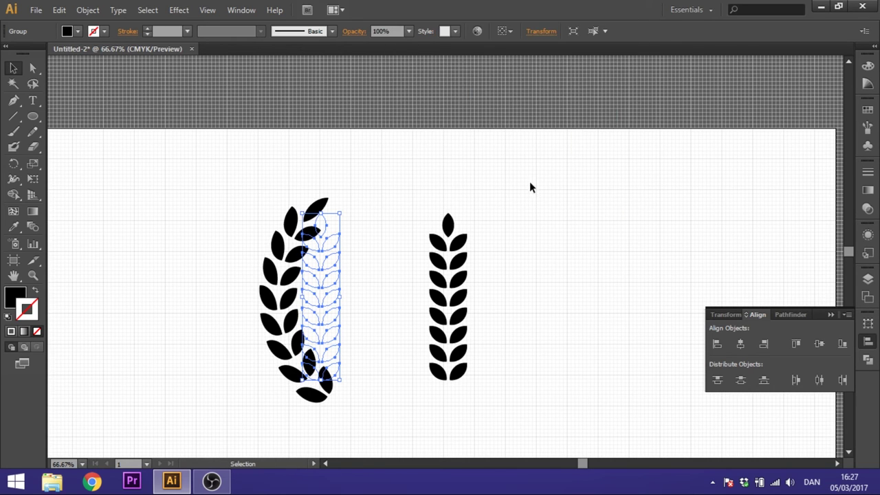
Apply an Arc warp with -60% bend to the right stem so it curves opposite the left.
click(462, 245)
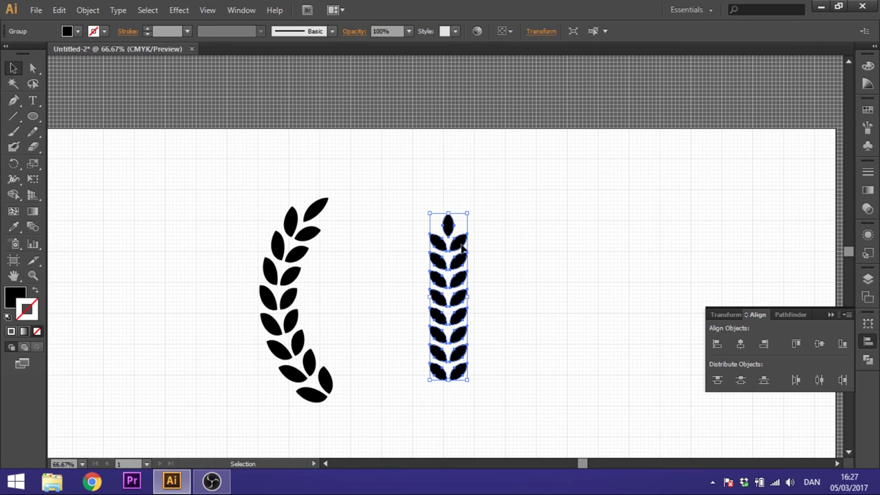
click(183, 10)
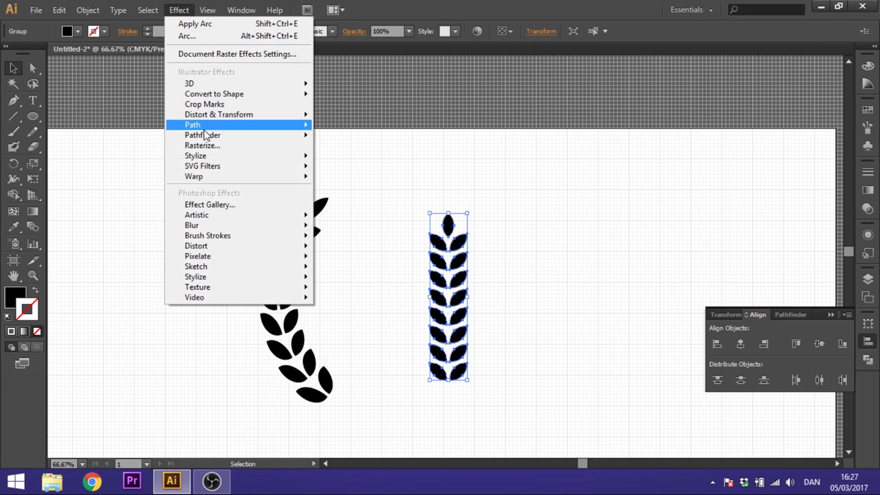
mouse_move(207, 179)
click(351, 181)
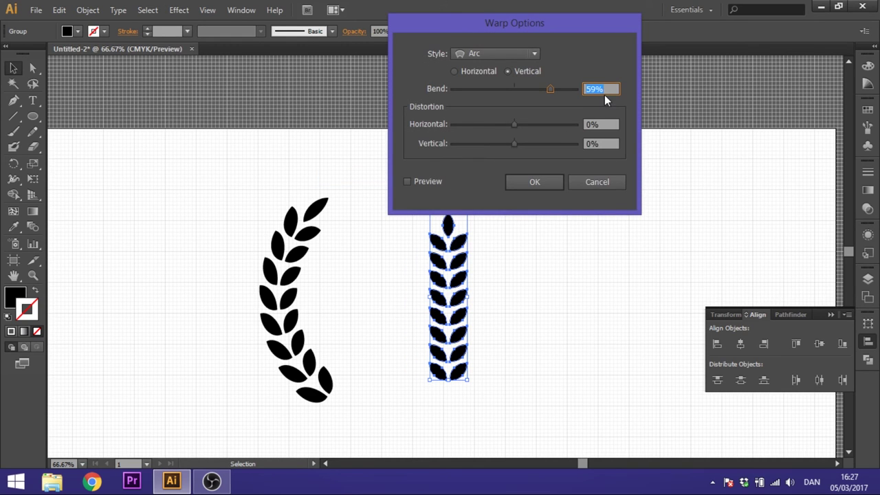
text(-60)
key(Return)
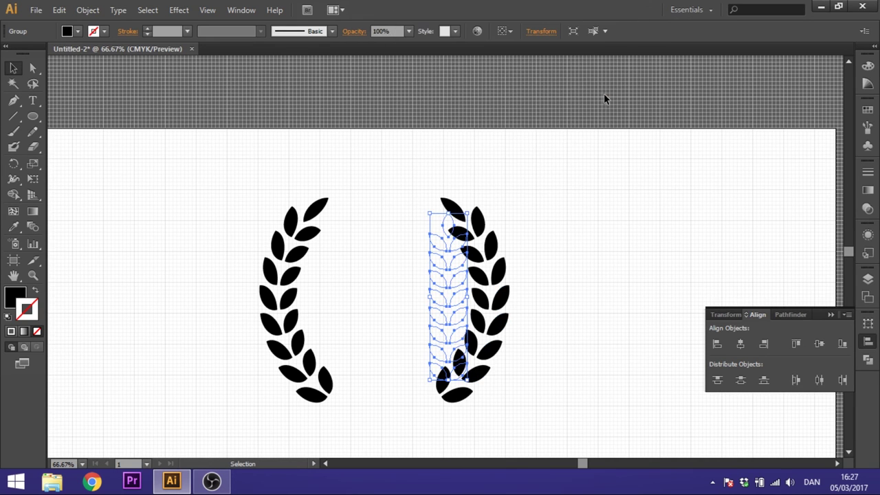
click(558, 259)
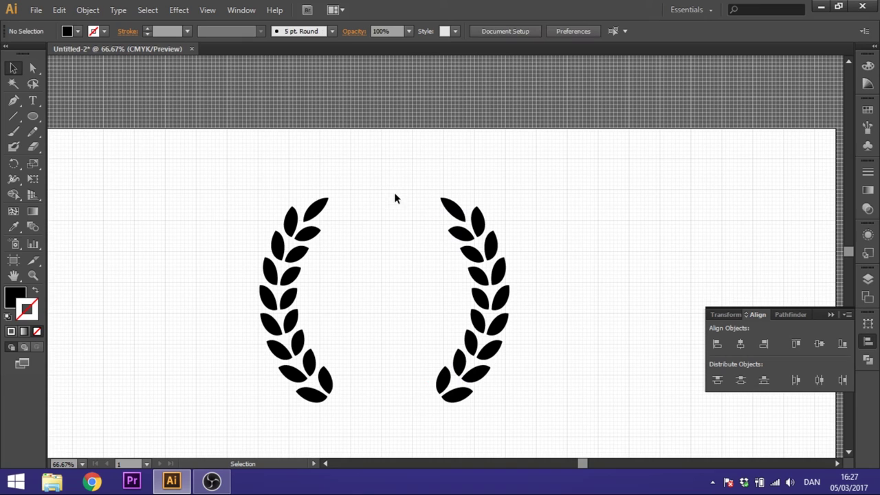
Move the right branch closer to the left branch.
click(475, 260)
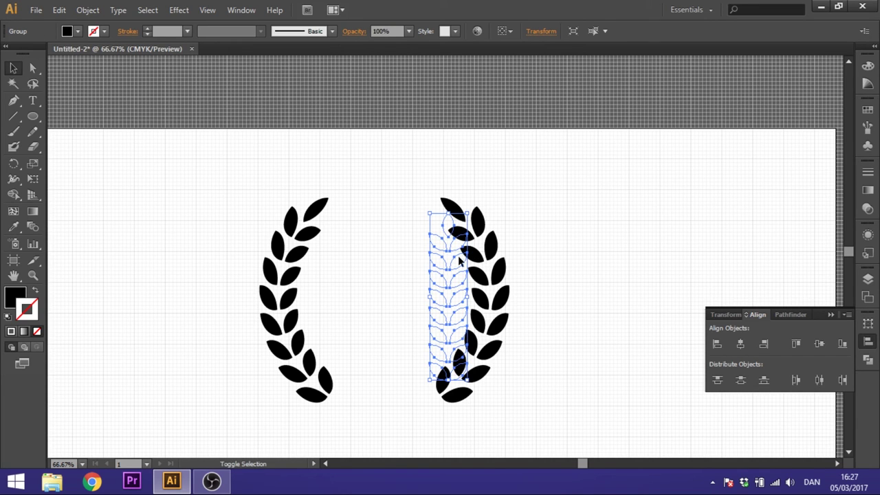
shift+click(465, 257)
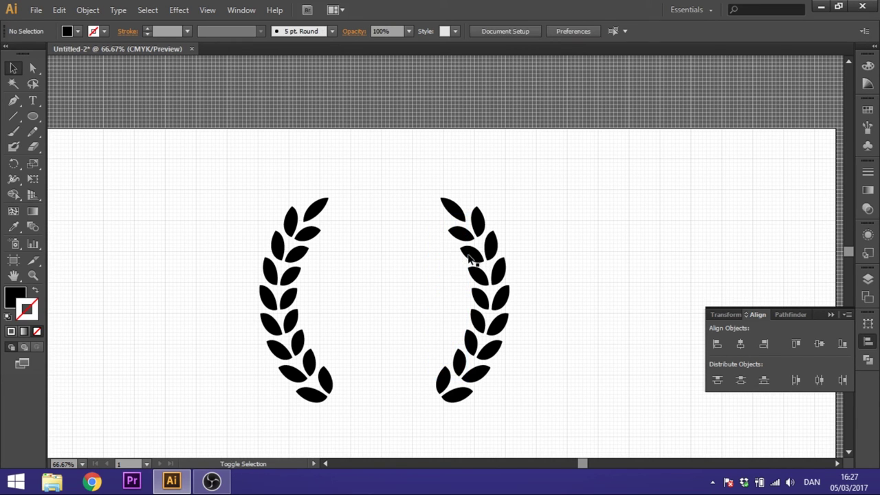
click(465, 258)
drag(465, 259, 450, 256)
Draw a circle with the Ellipse Tool between the two branches.
click(33, 118)
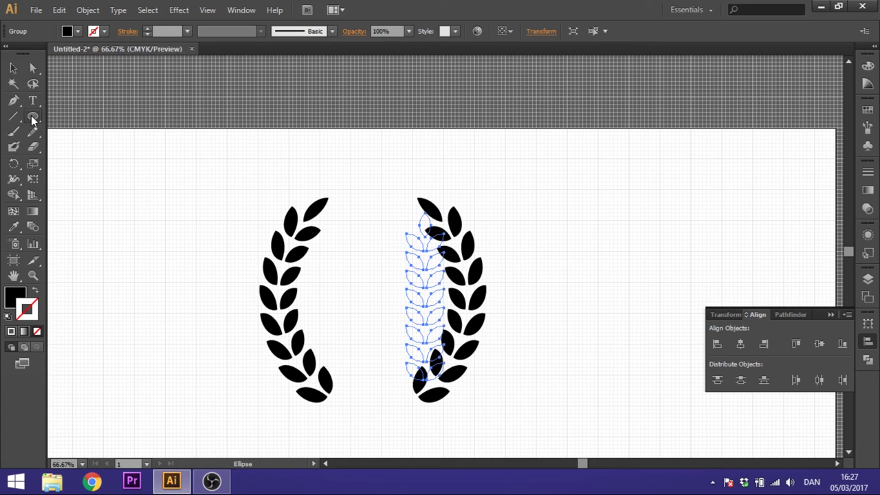
drag(35, 119, 79, 148)
drag(328, 255, 444, 359)
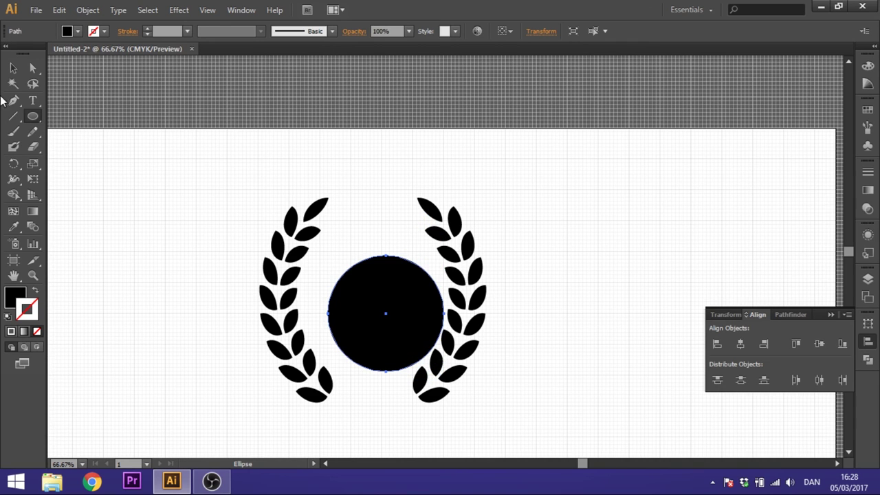
Select the circle and both branches and apply Horizontal Distribute Center to centre the circle.
key(v)
drag(626, 363, 588, 351)
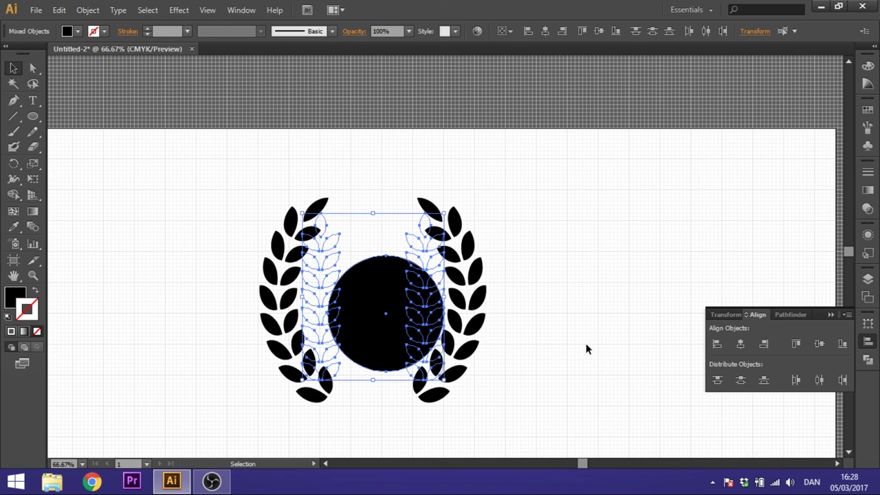
click(817, 380)
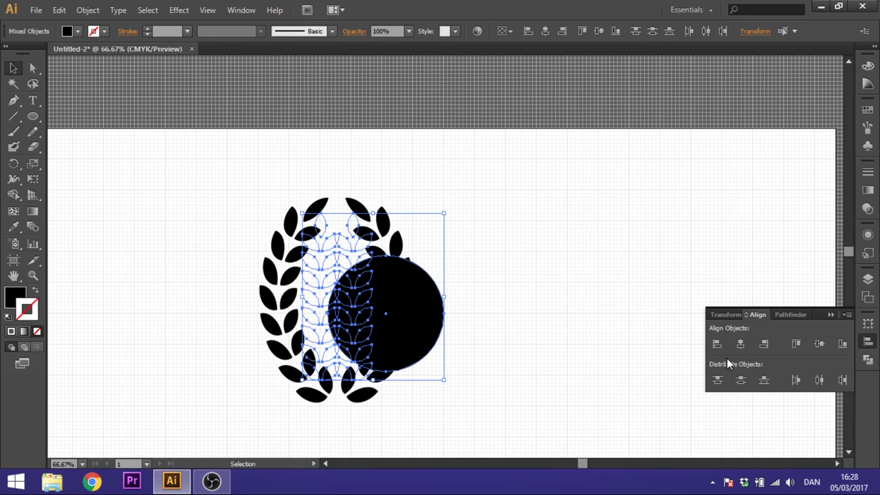
key(ctrl+z)
click(536, 297)
click(424, 300)
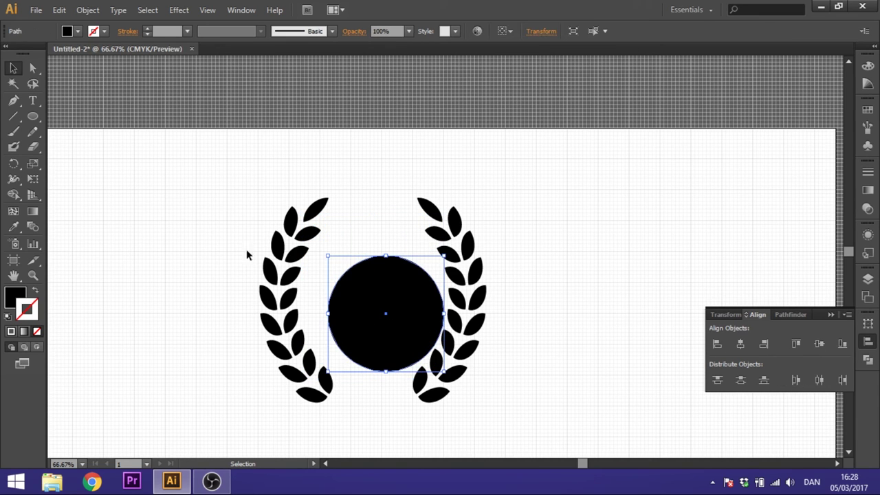
drag(177, 208, 540, 348)
click(556, 218)
drag(556, 218, 252, 337)
click(819, 381)
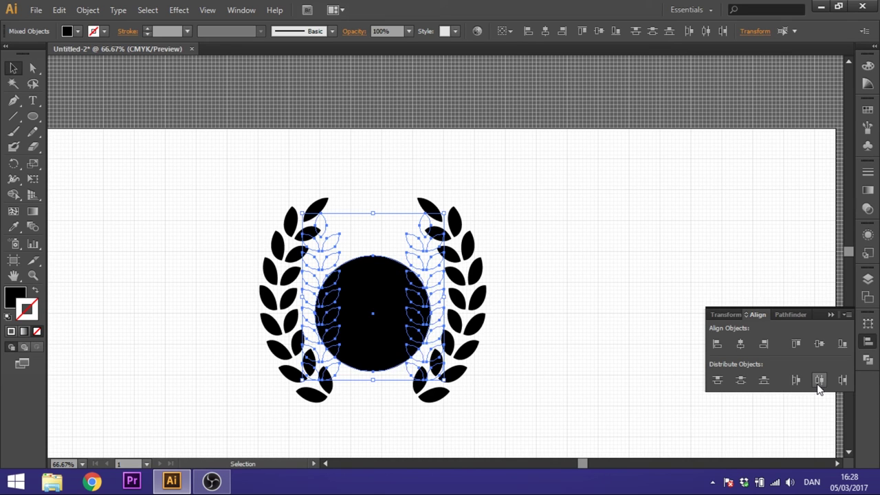
Select the black circle on its own.
click(583, 280)
click(364, 329)
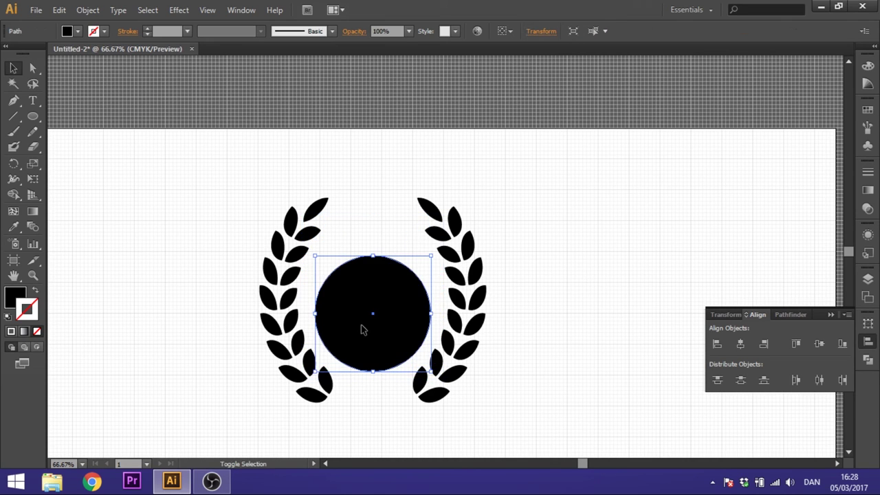
click(528, 251)
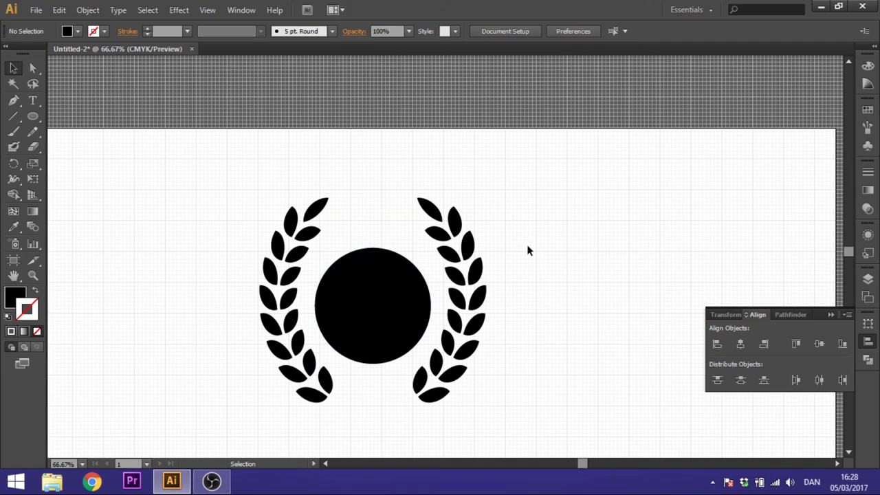
click(347, 302)
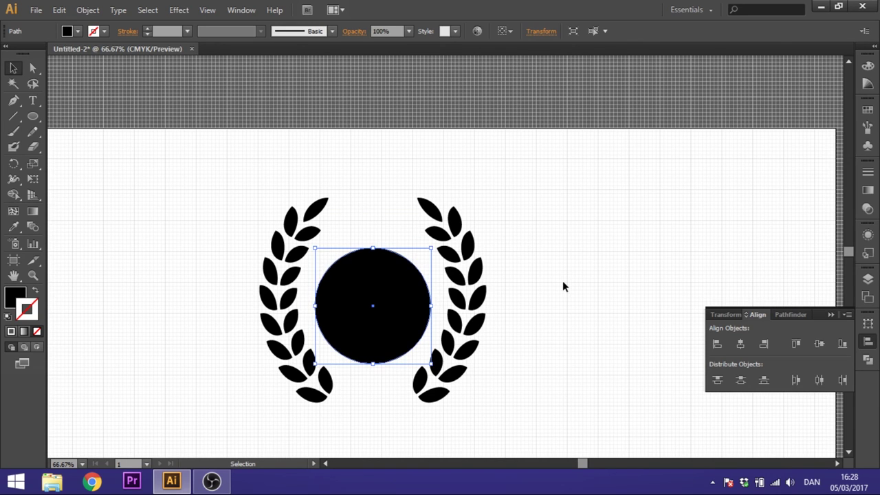
Delete the selected black circle.
key(Delete)
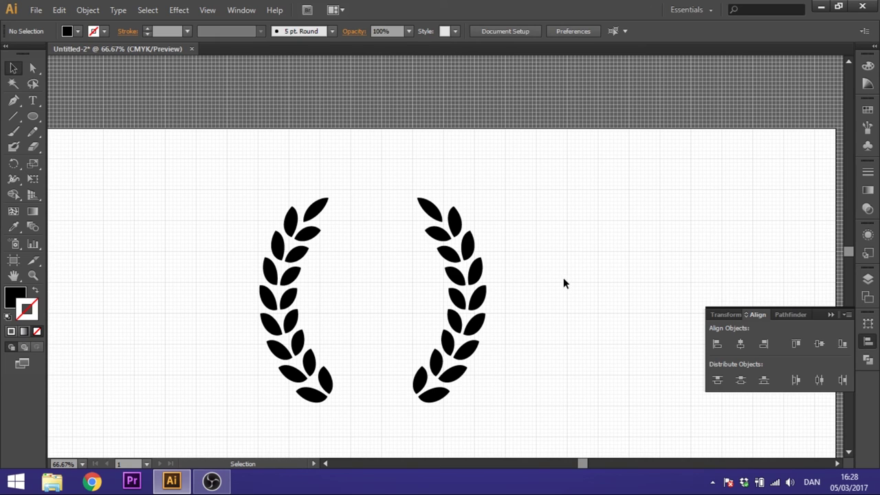